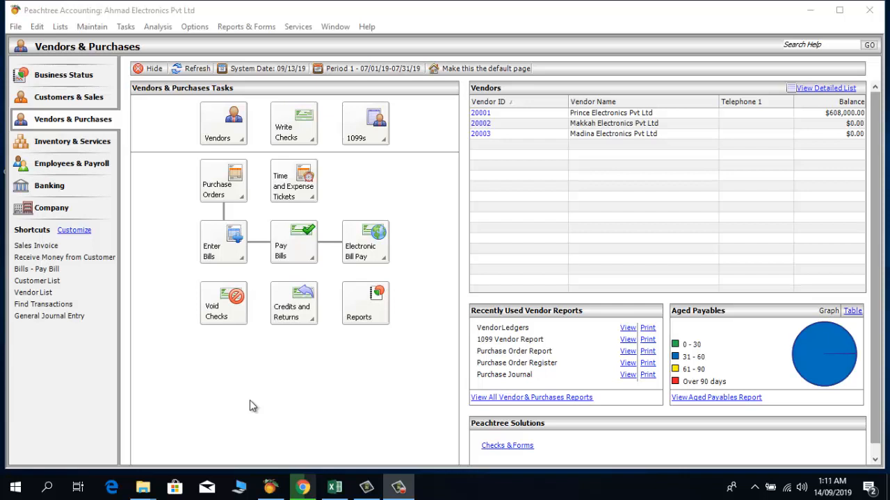
# - Start a vendor bill payment using the SCB bank account as the cash account
pyautogui.click(62, 122)
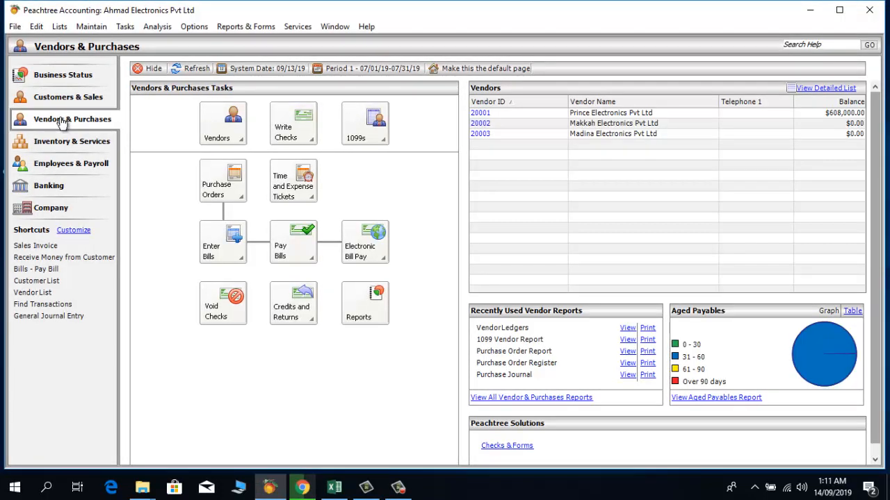
pyautogui.click(307, 254)
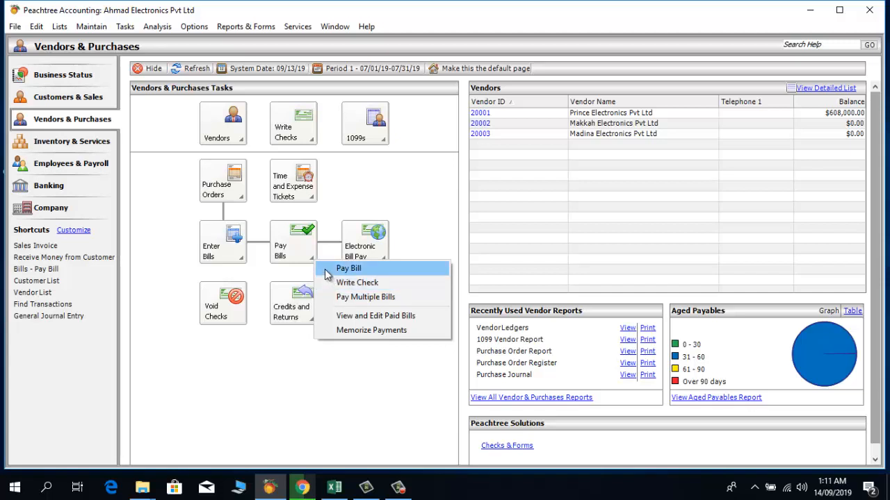
pyautogui.click(325, 270)
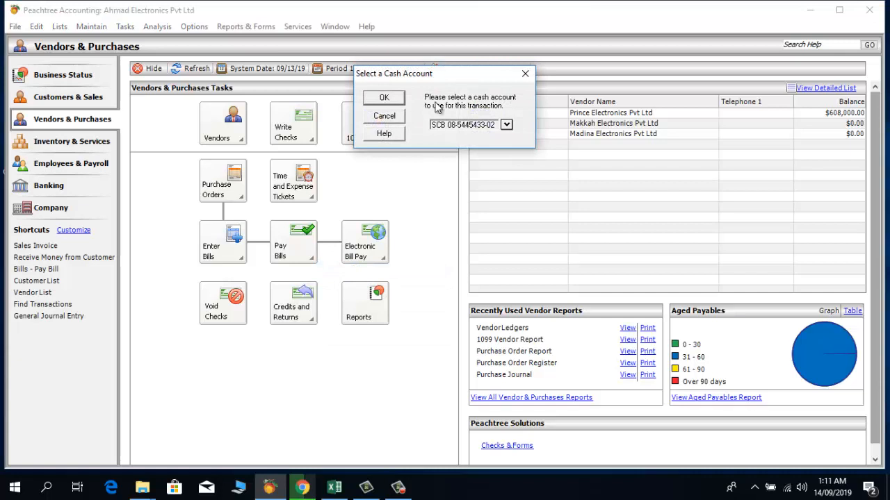
pyautogui.click(507, 126)
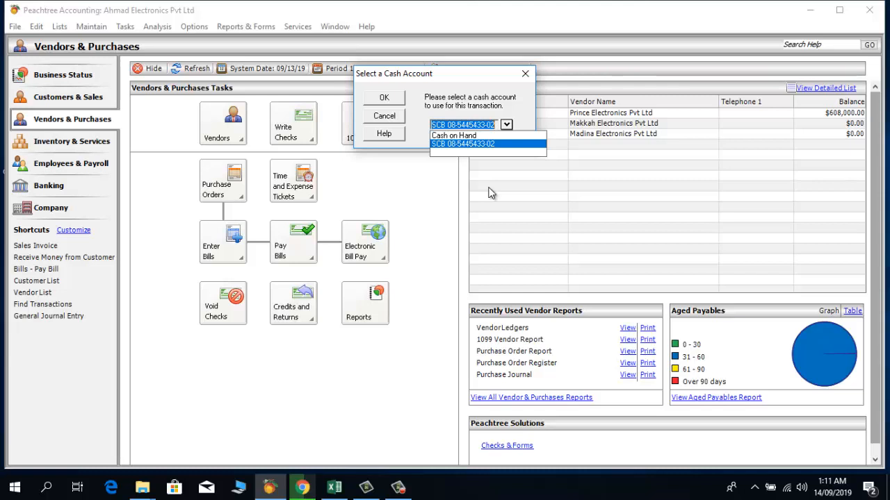
pyautogui.press('Return')
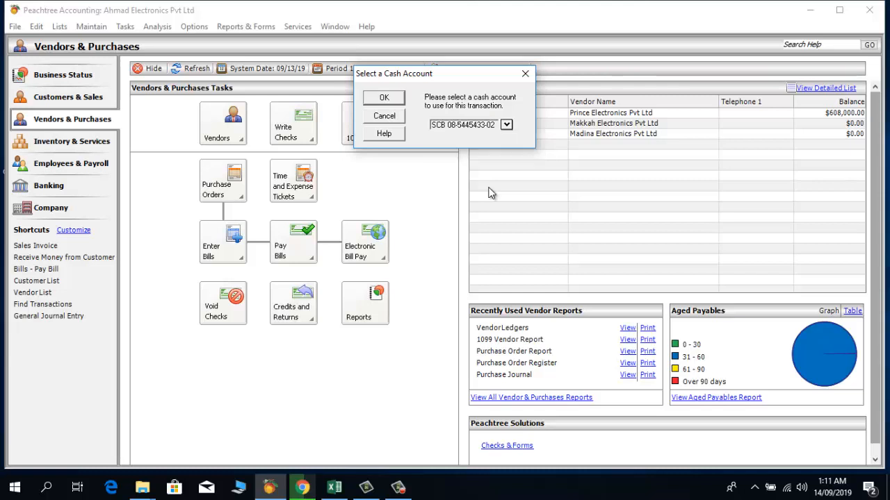
pyautogui.click(384, 98)
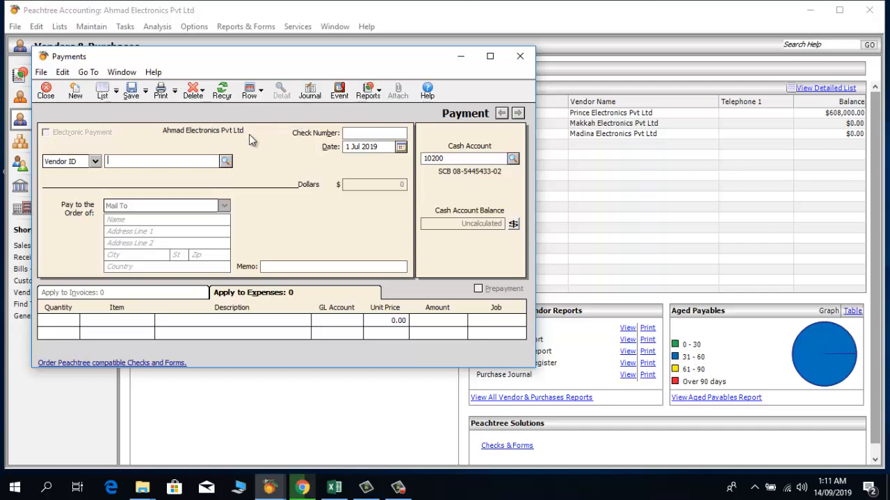
# - Set the payment's vendor to Prince Electronics Pvt Ltd
pyautogui.click(226, 161)
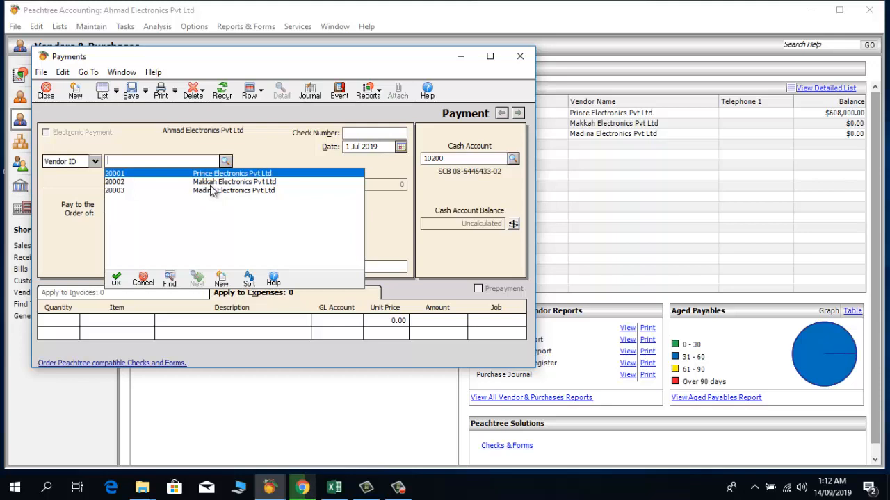
pyautogui.click(210, 184)
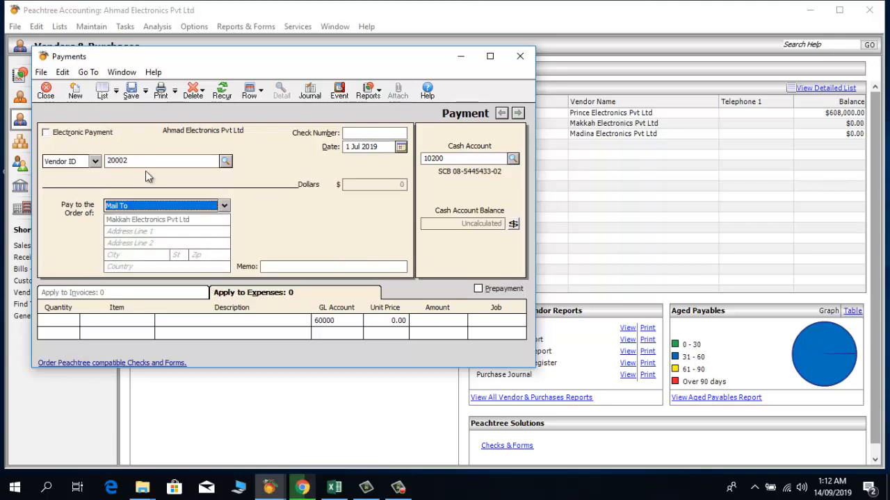
pyautogui.click(225, 161)
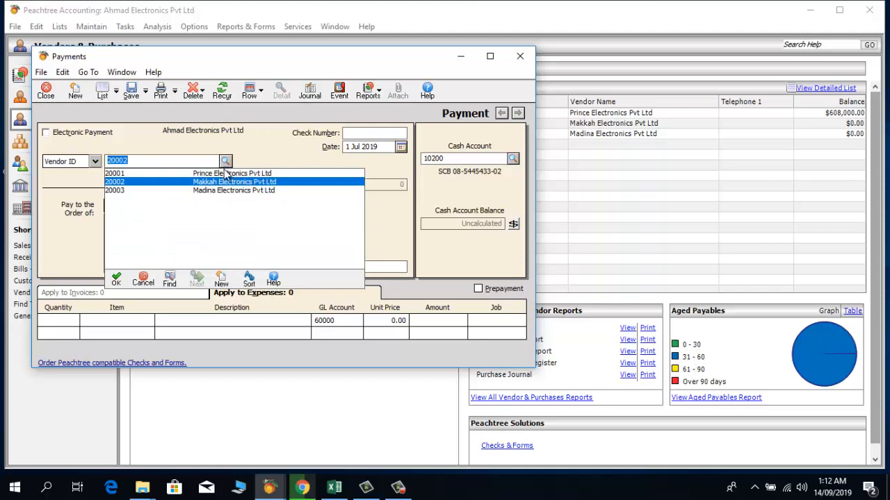
pyautogui.click(225, 173)
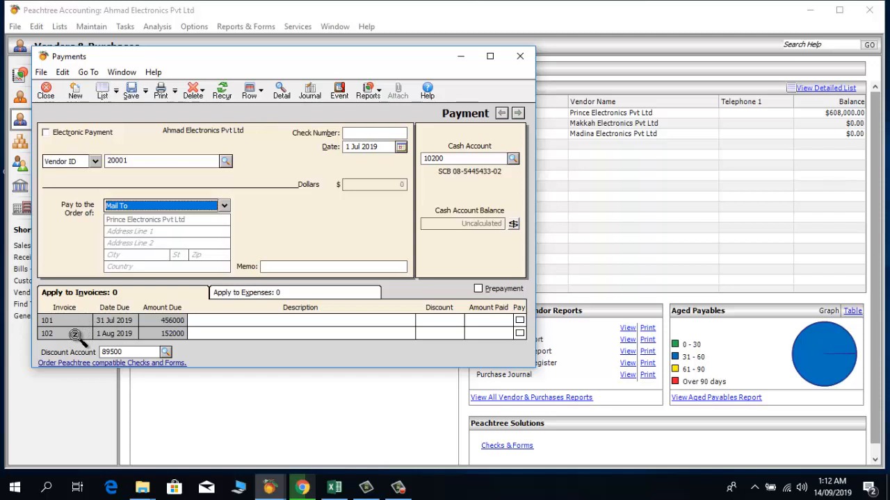
# - Enter the check number for the payment and date it 3 Jul 2019
pyautogui.click(370, 133)
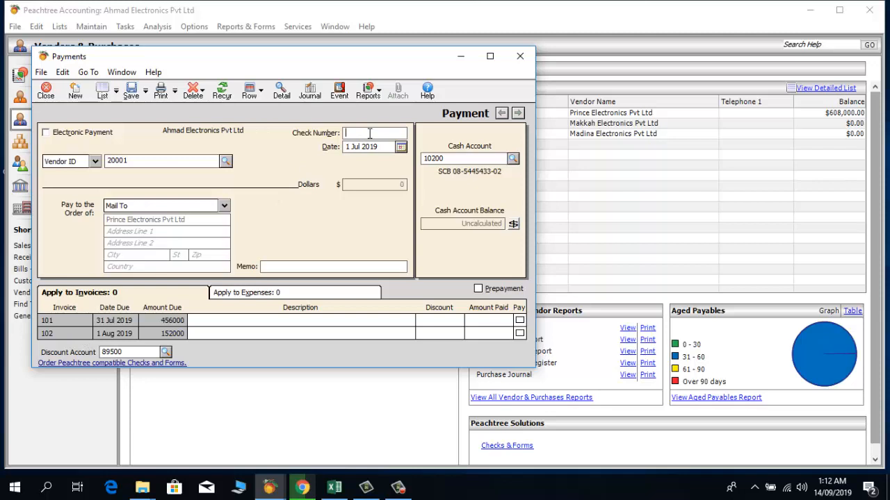
pyautogui.write('345')
pyautogui.write('5456')
pyautogui.write('4544')
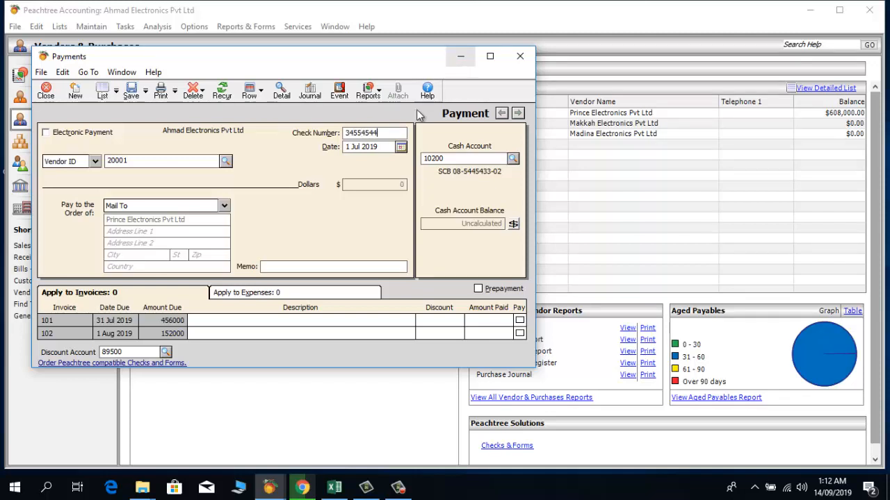
pyautogui.click(402, 147)
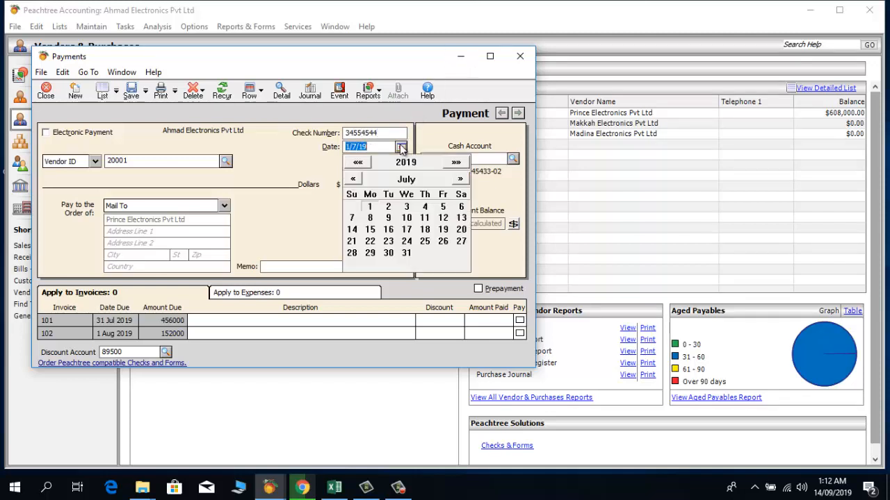
pyautogui.click(406, 210)
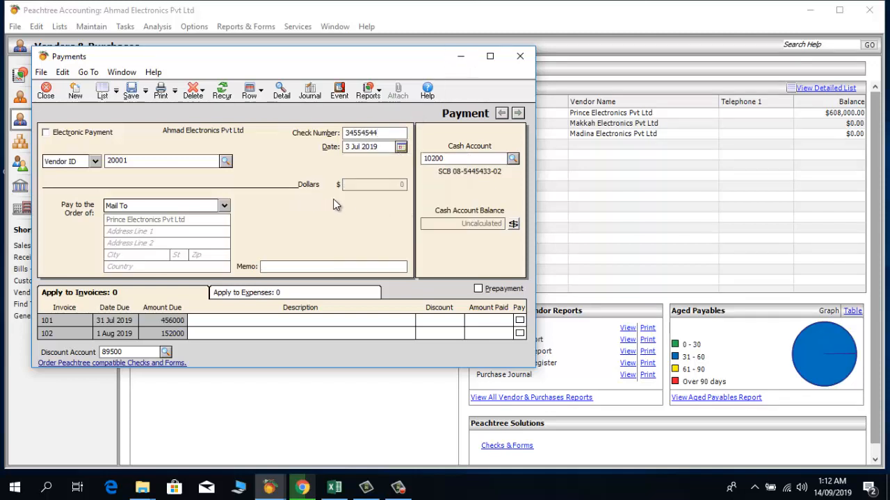
# - Select the SCB bank account as the payment's cash account
pyautogui.click(514, 158)
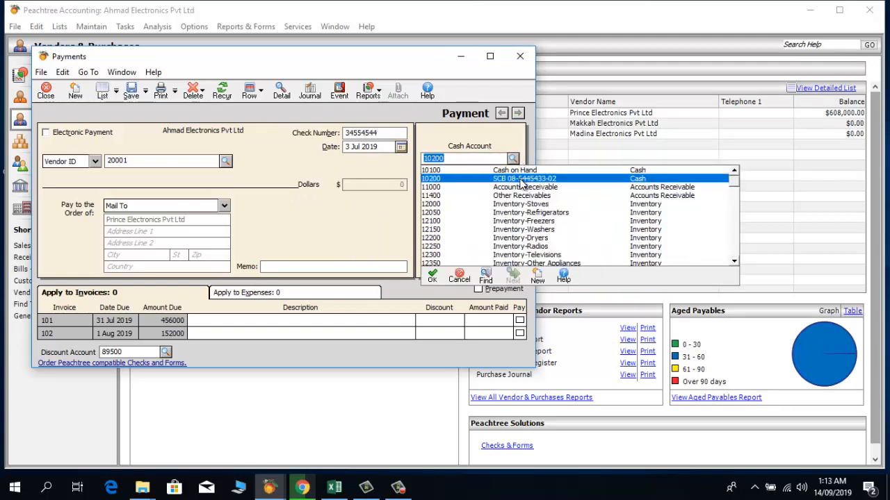
pyautogui.doubleClick(522, 183)
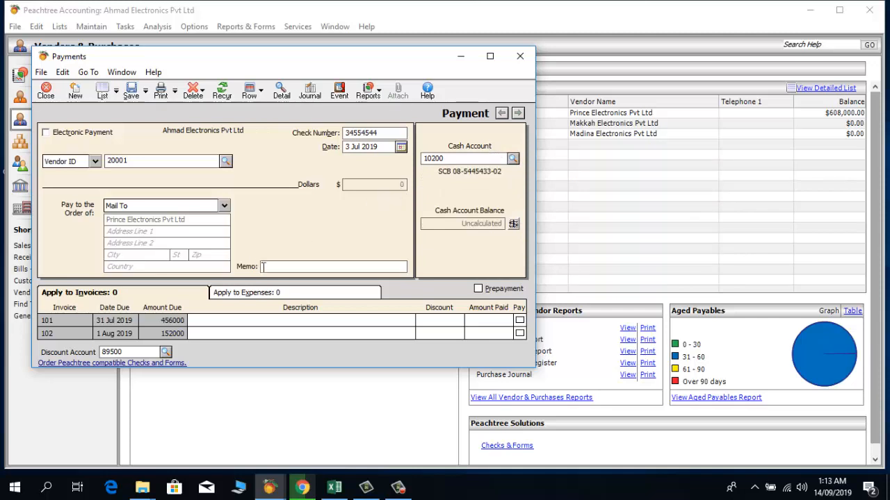
pyautogui.click(315, 264)
# - Describe the invoice 101 line as "Full payment Against Inv # 101" and mark that invoice to be paid in full
pyautogui.click(520, 321)
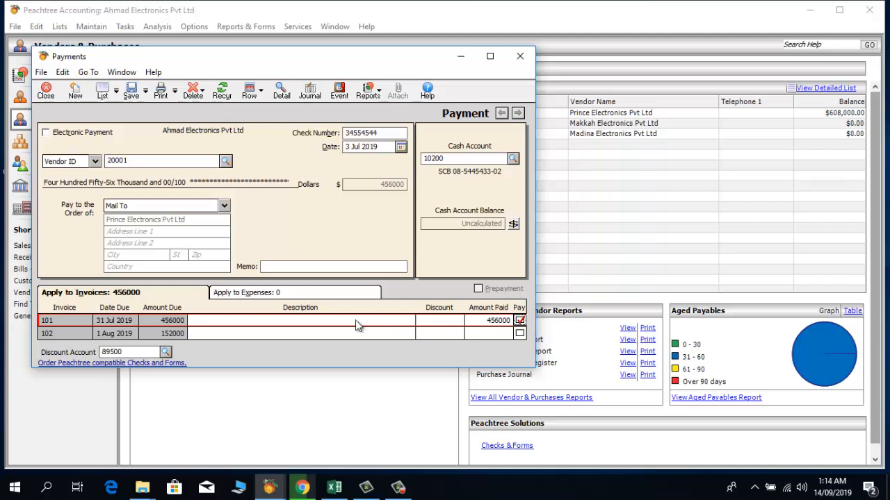
pyautogui.click(519, 321)
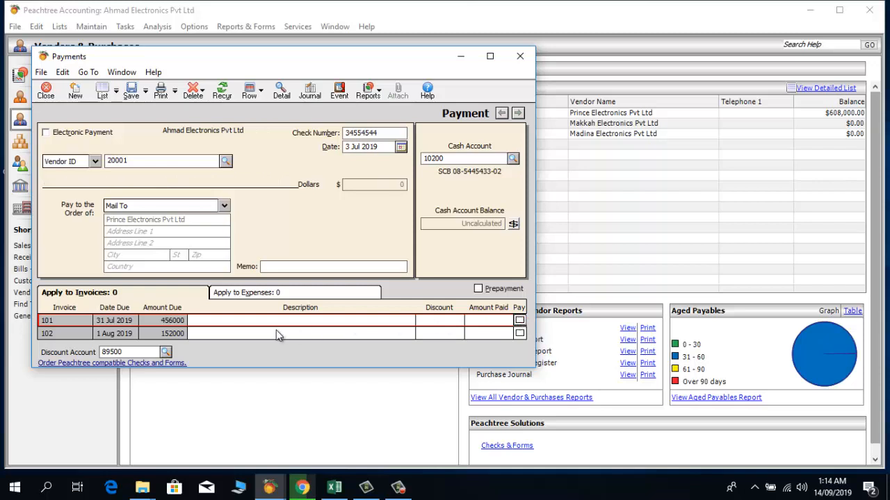
pyautogui.click(276, 323)
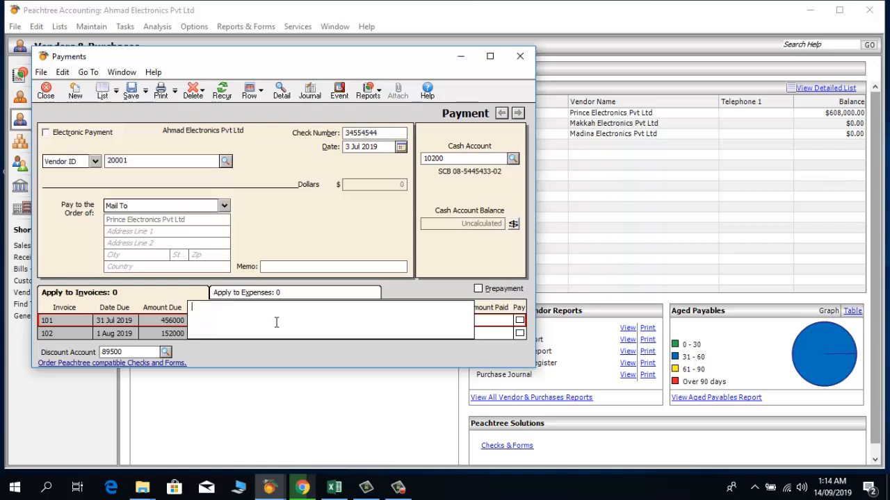
pyautogui.write('Full payment')
pyautogui.write('Against Inv # 101')
pyautogui.press('Tab')
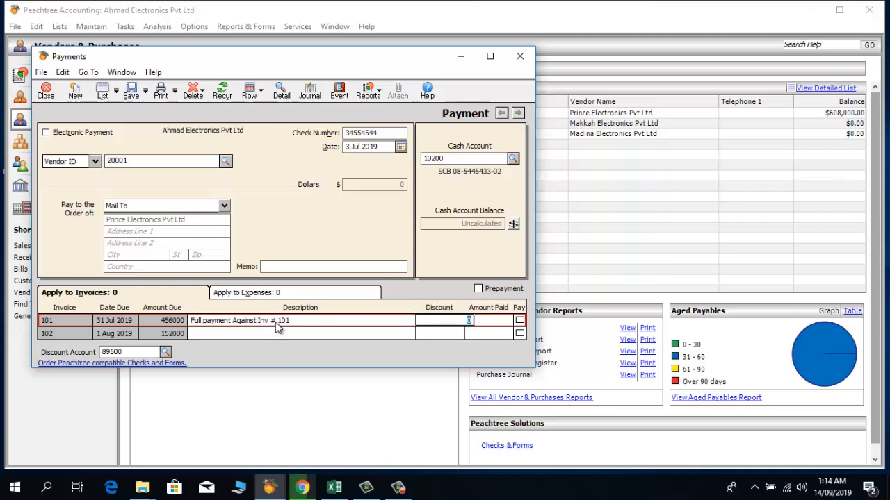
pyautogui.click(519, 320)
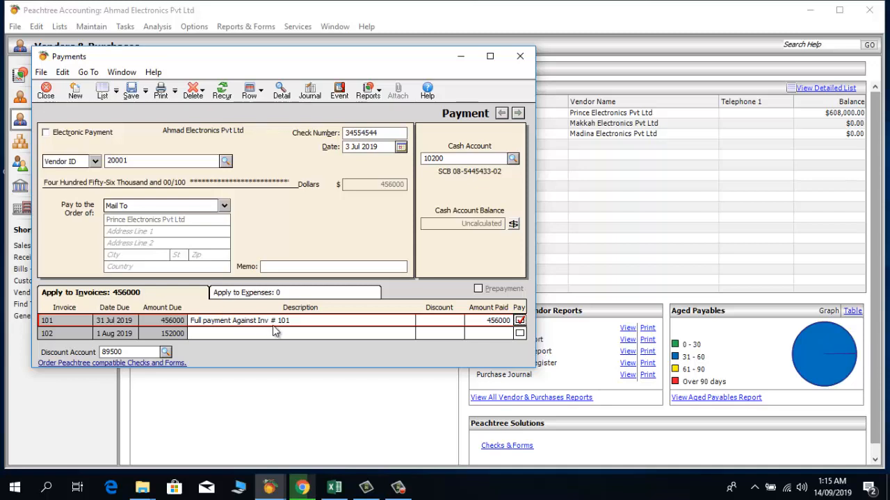
# - Enter "Partial Payment Against Inv # 102" as the description of the invoice 102 line
pyautogui.click(201, 334)
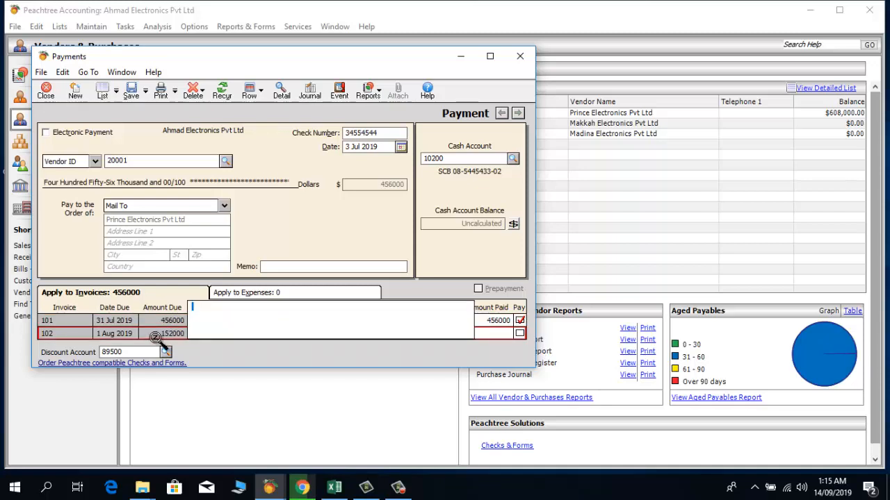
pyautogui.press('Tab')
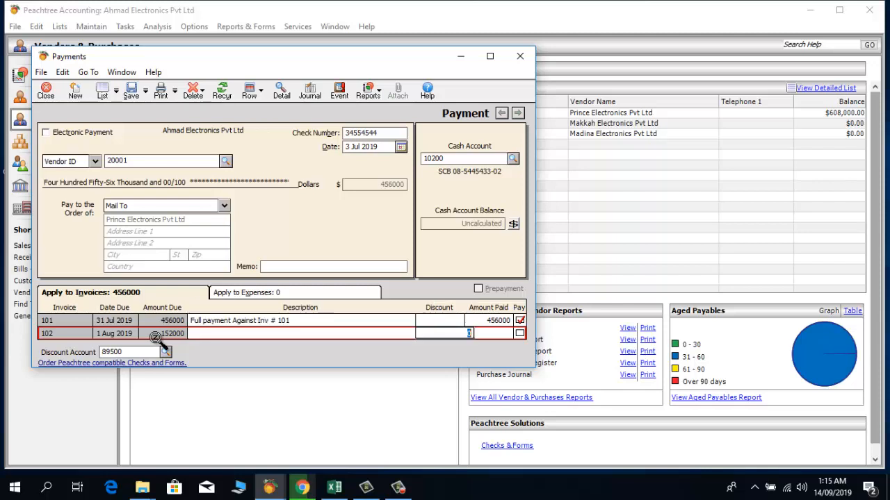
pyautogui.click(203, 334)
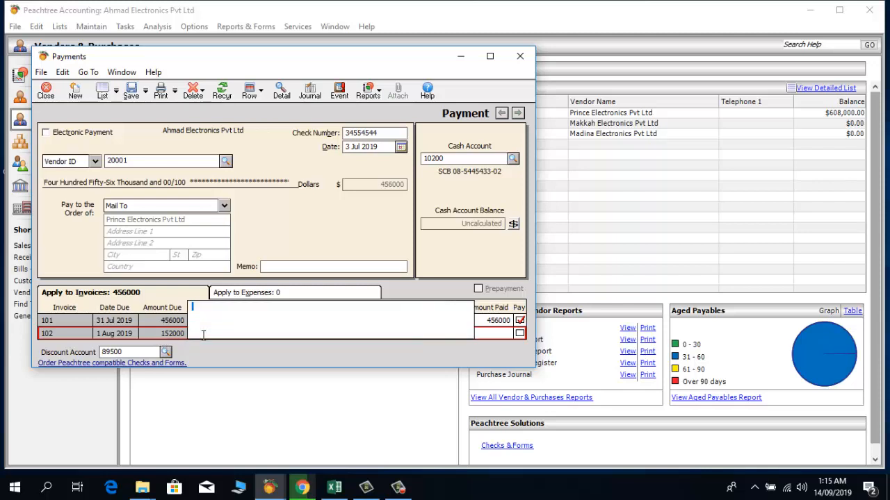
pyautogui.write('Partial Payment Against Inv # ')
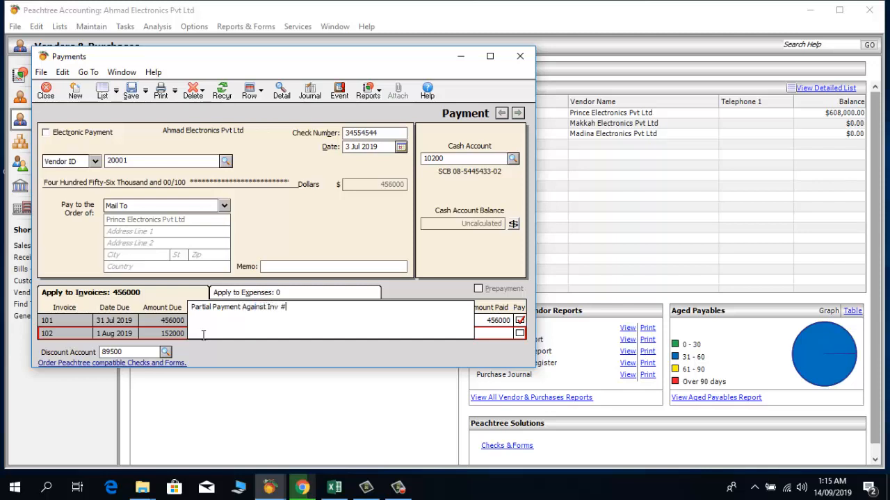
pyautogui.write('102')
pyautogui.press('Tab')
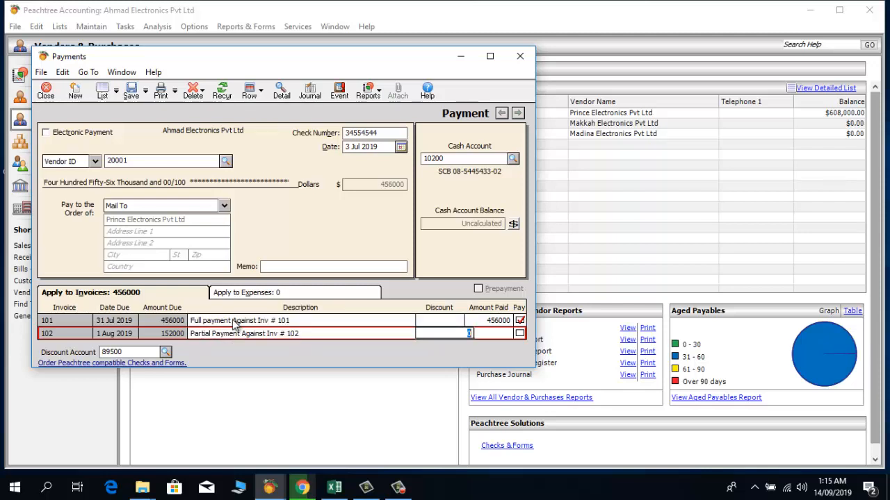
pyautogui.click(495, 334)
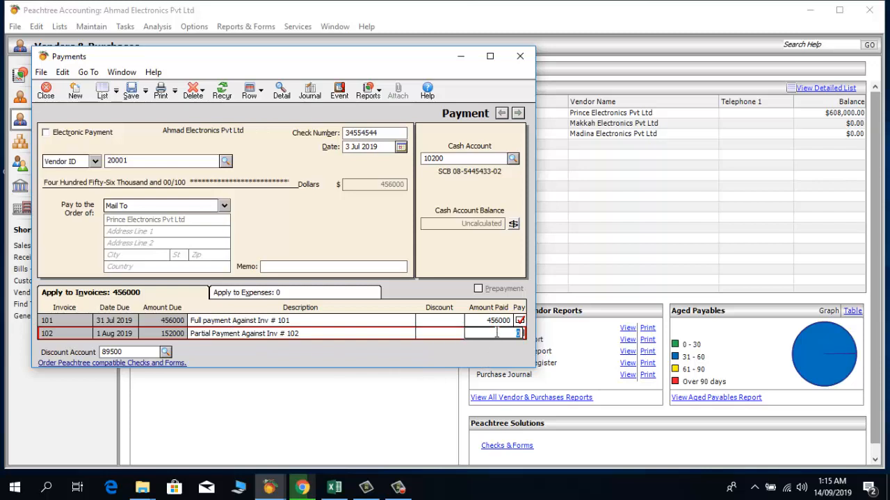
pyautogui.click(486, 334)
pyautogui.click(451, 332)
pyautogui.click(520, 334)
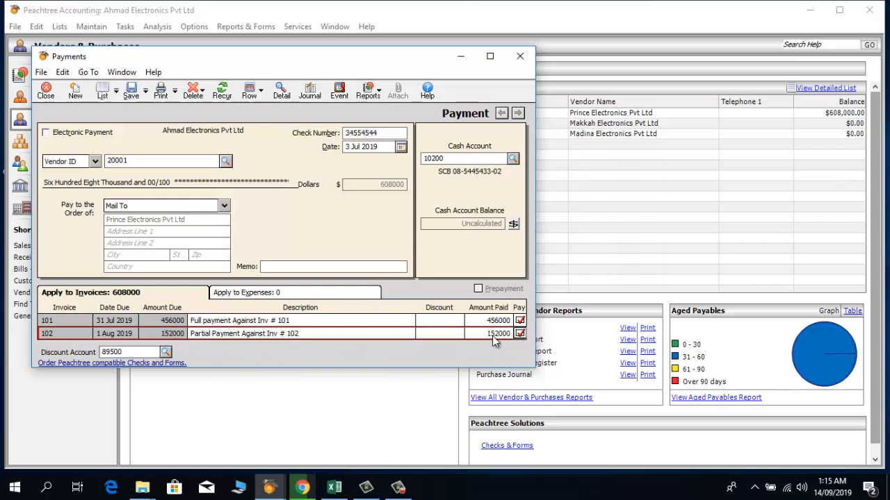
pyautogui.click(520, 335)
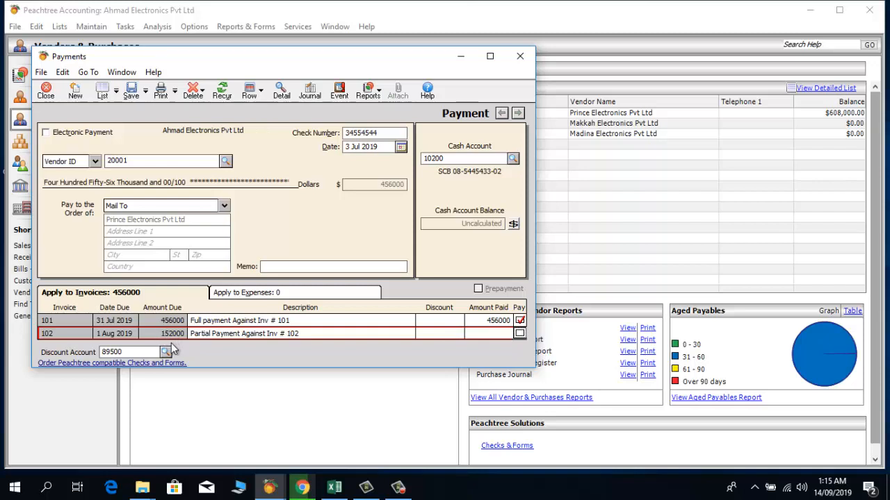
# - Set the amount paid on invoice 102 to 52000 and save the payment
pyautogui.click(475, 333)
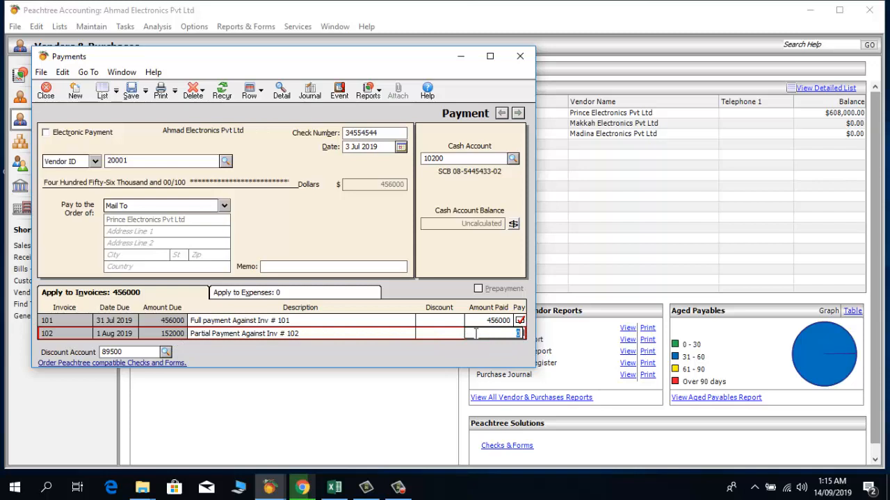
pyautogui.write('52000')
pyautogui.press('Tab')
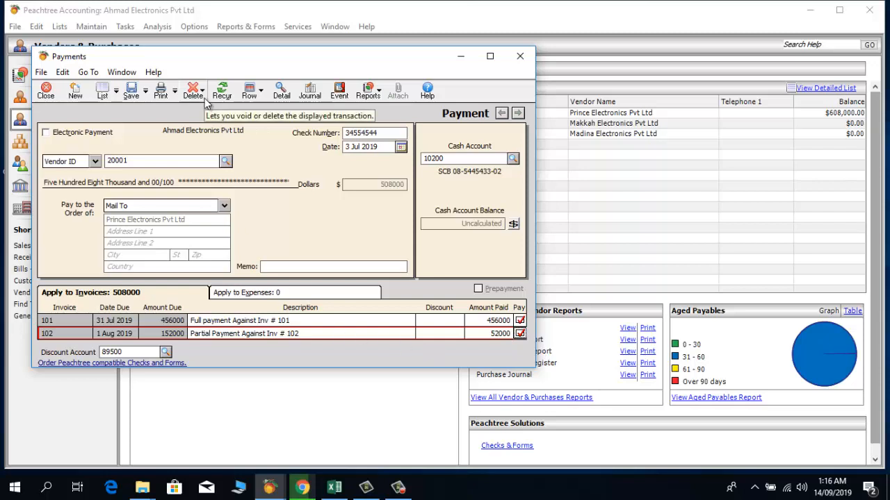
pyautogui.click(131, 91)
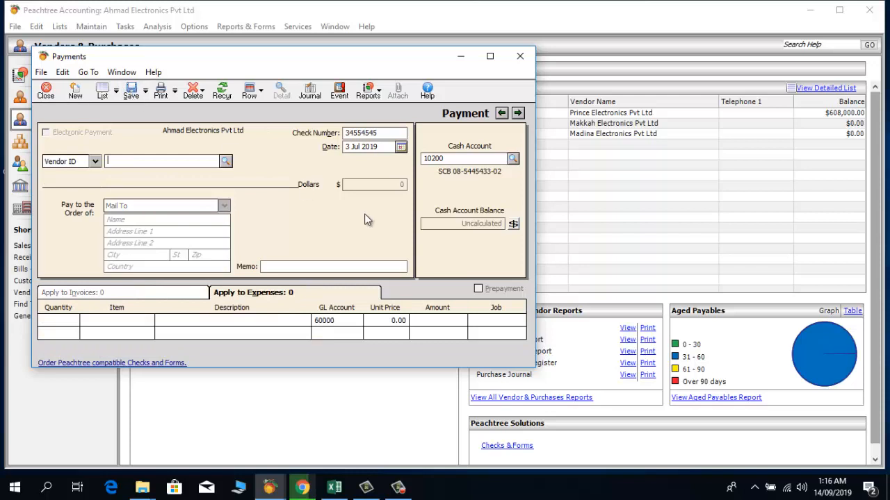
# - Choose Prince Electronics Pvt Ltd in the new payment and open the purchase record behind invoice 102 to review its remaining balance
pyautogui.click(224, 161)
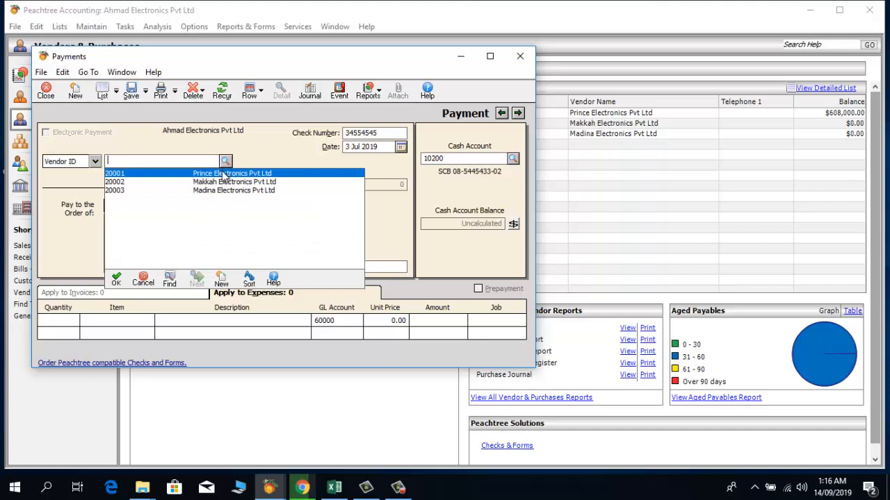
pyautogui.click(224, 175)
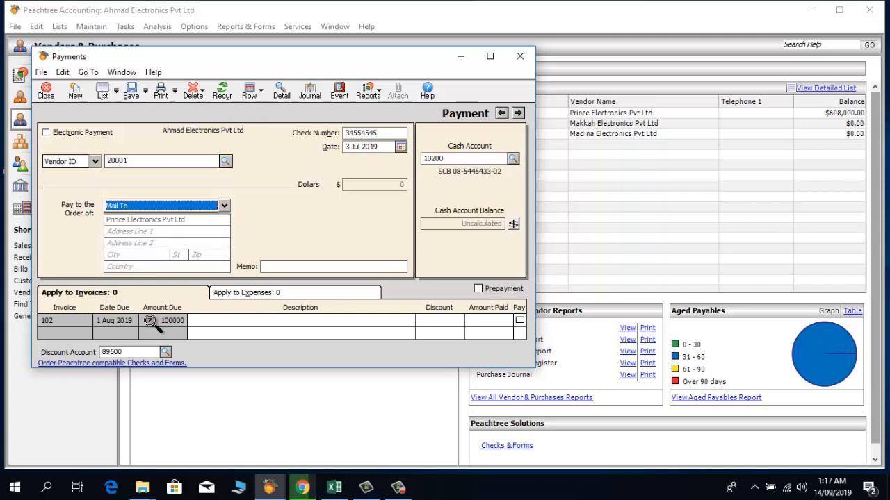
pyautogui.click(66, 321)
pyautogui.doubleClick(67, 321)
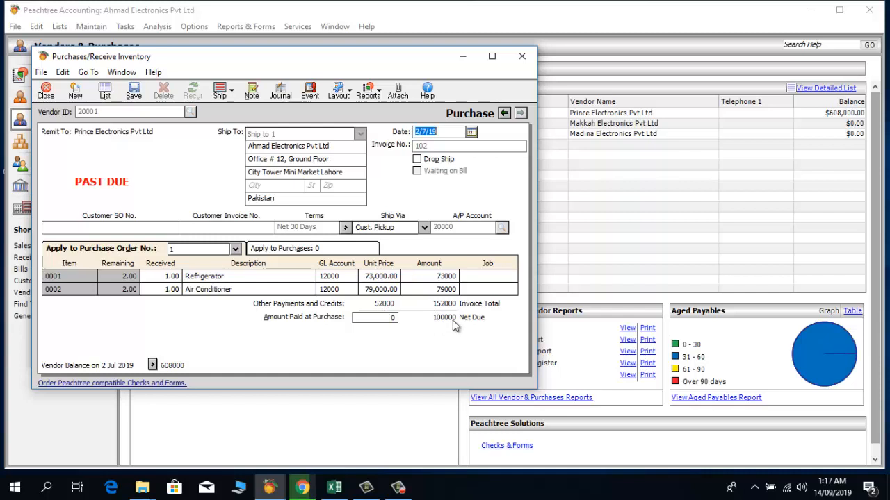
# - Close the invoice 102 purchase record, discard the unsaved new payment, and refresh the vendor balances
pyautogui.click(522, 56)
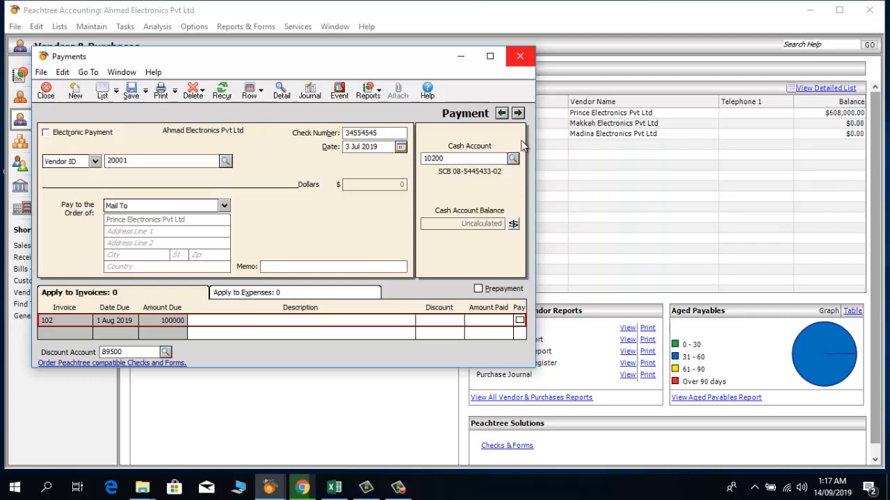
pyautogui.click(521, 59)
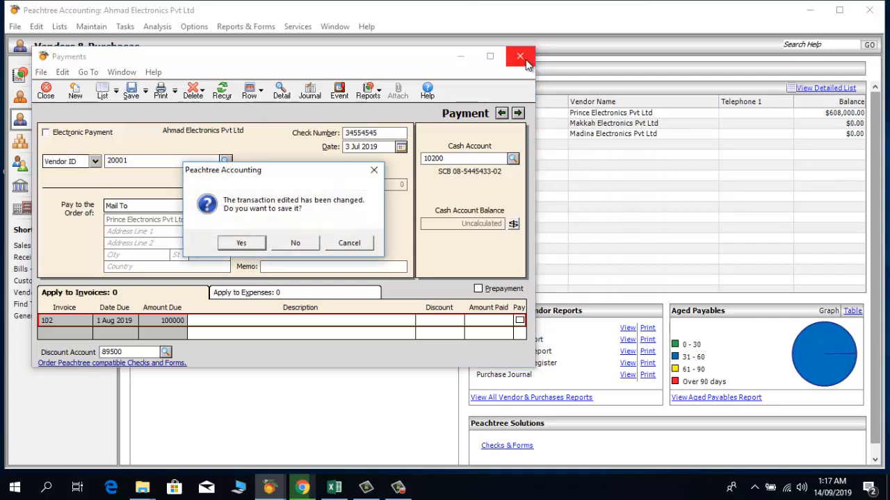
pyautogui.click(295, 244)
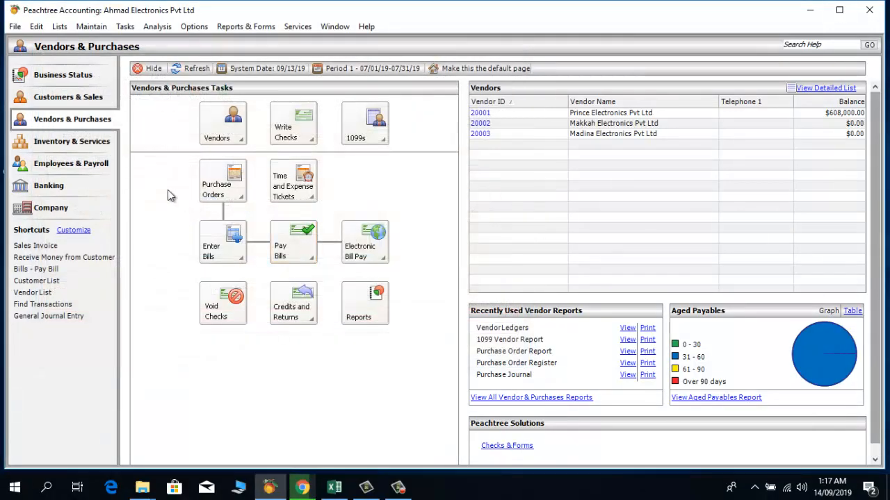
pyautogui.click(186, 70)
# - Display the <Standard> Balance Sheet from the financial statements for the current period
pyautogui.click(241, 28)
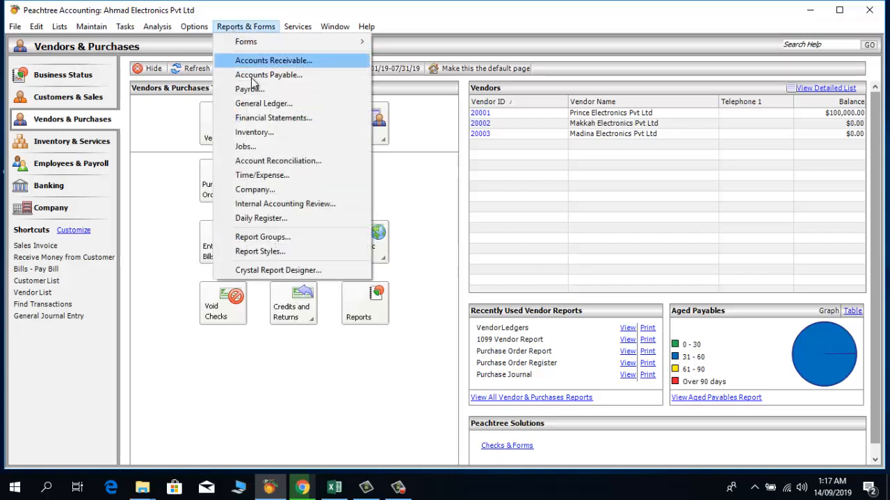
pyautogui.click(295, 118)
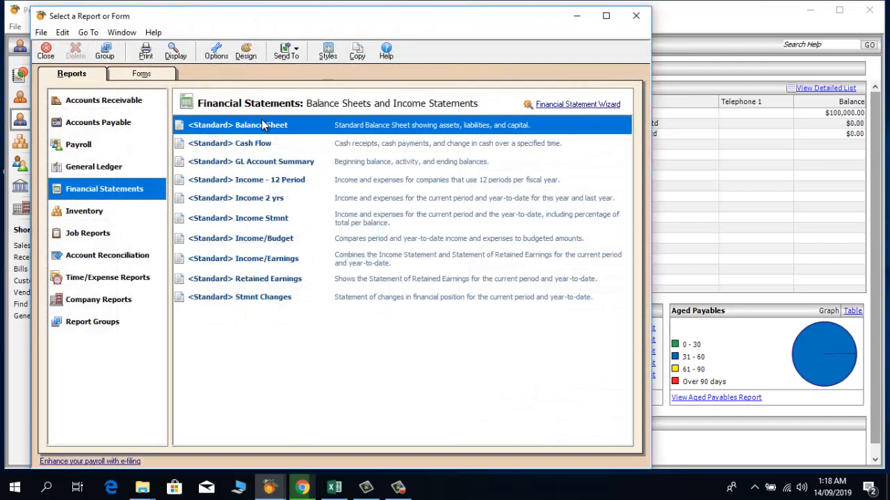
pyautogui.doubleClick(263, 125)
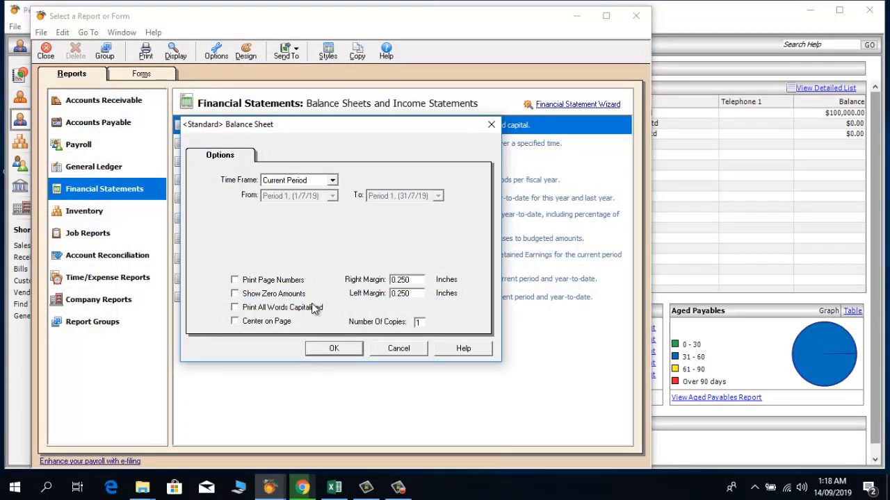
pyautogui.click(327, 349)
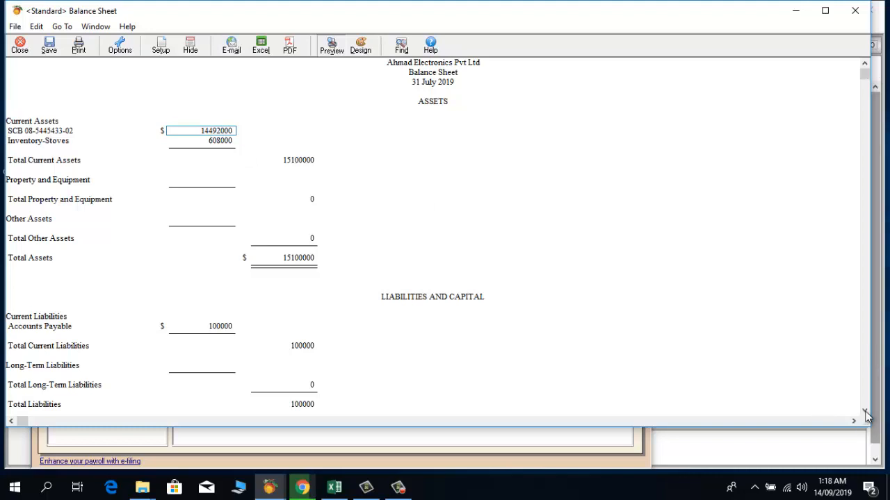
# - Check the general ledger entries behind the SCB bank balance, review the balance sheet's liabilities and capital, and close the reports
pyautogui.doubleClick(207, 132)
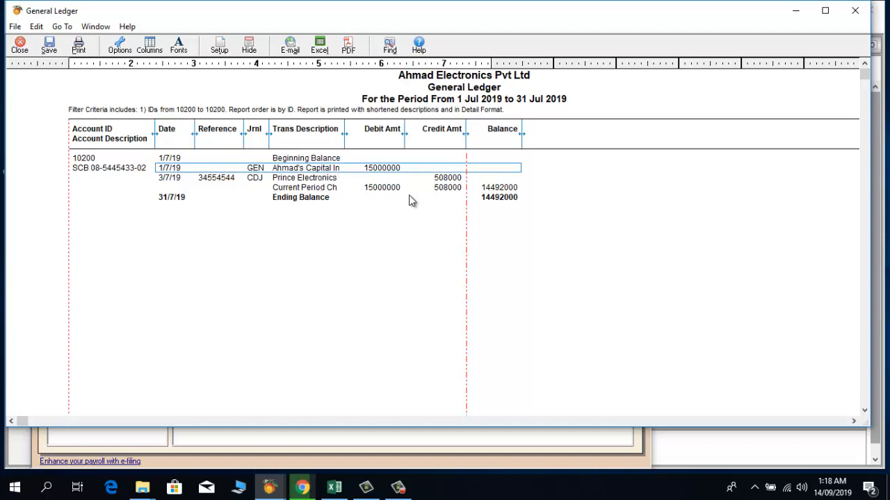
pyautogui.click(855, 11)
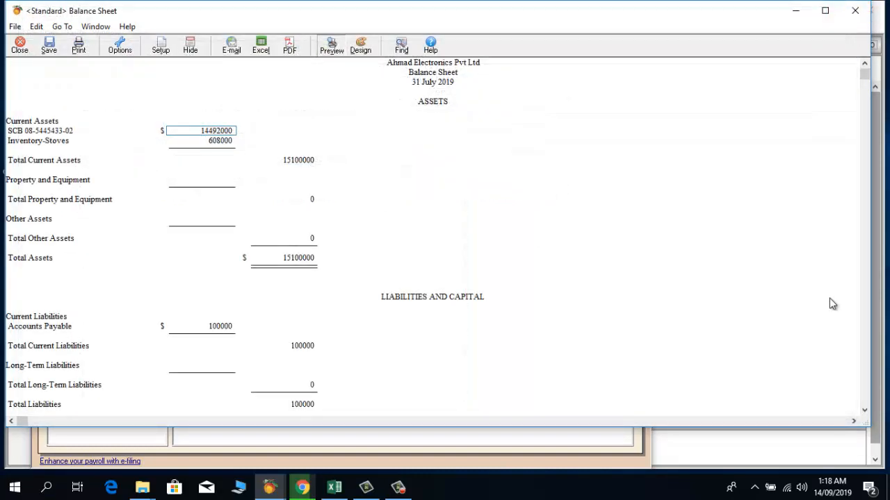
pyautogui.click(865, 411)
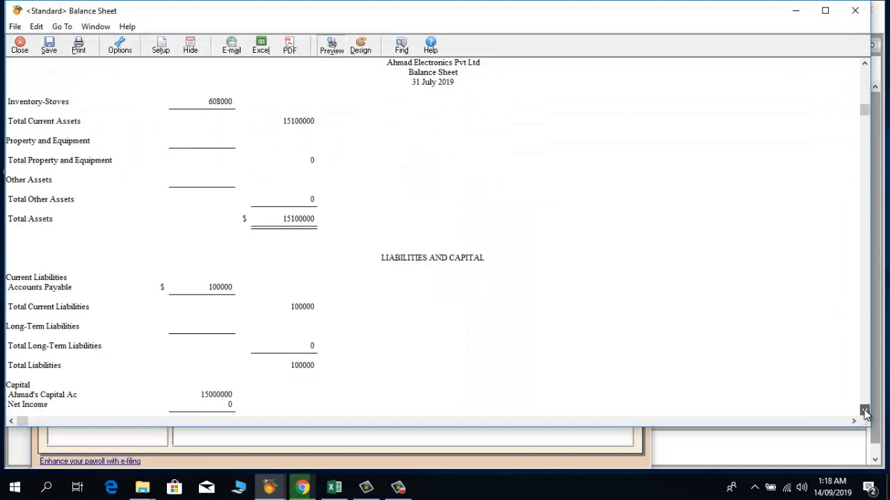
pyautogui.click(865, 411)
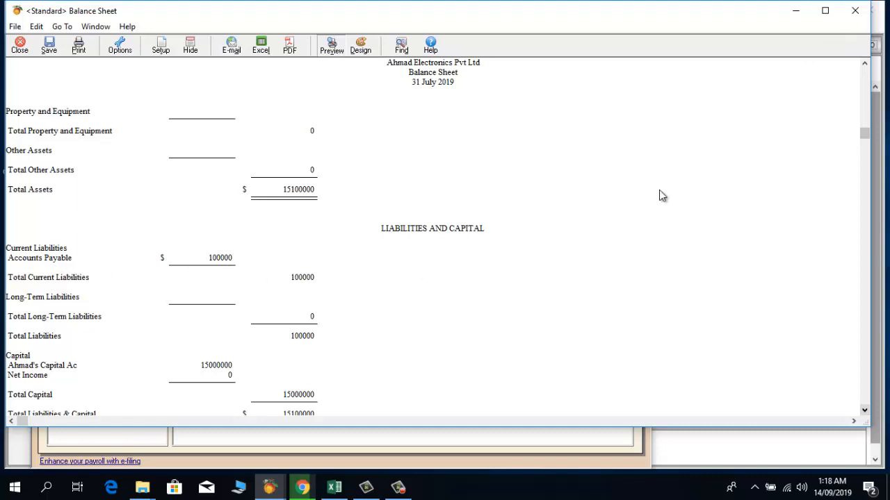
pyautogui.click(855, 11)
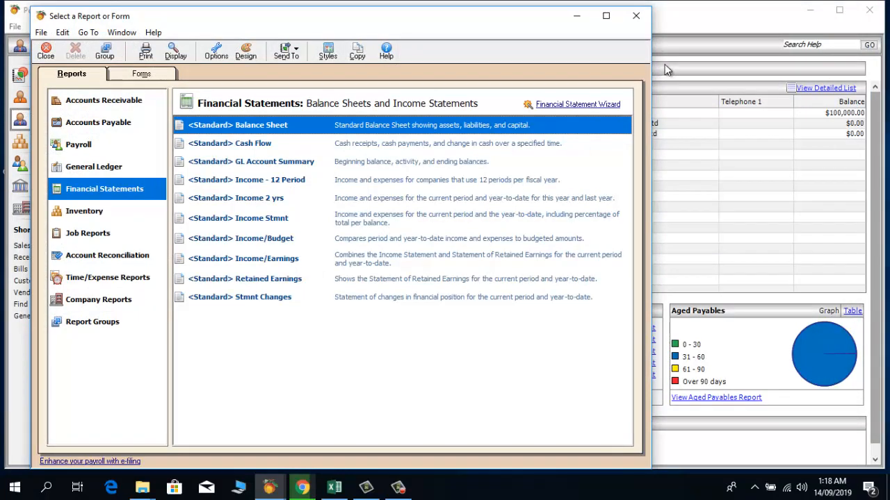
pyautogui.click(638, 21)
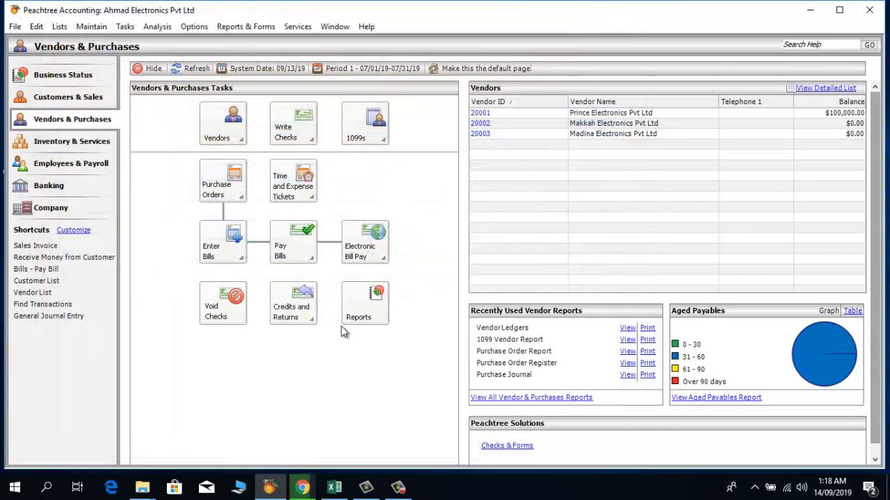